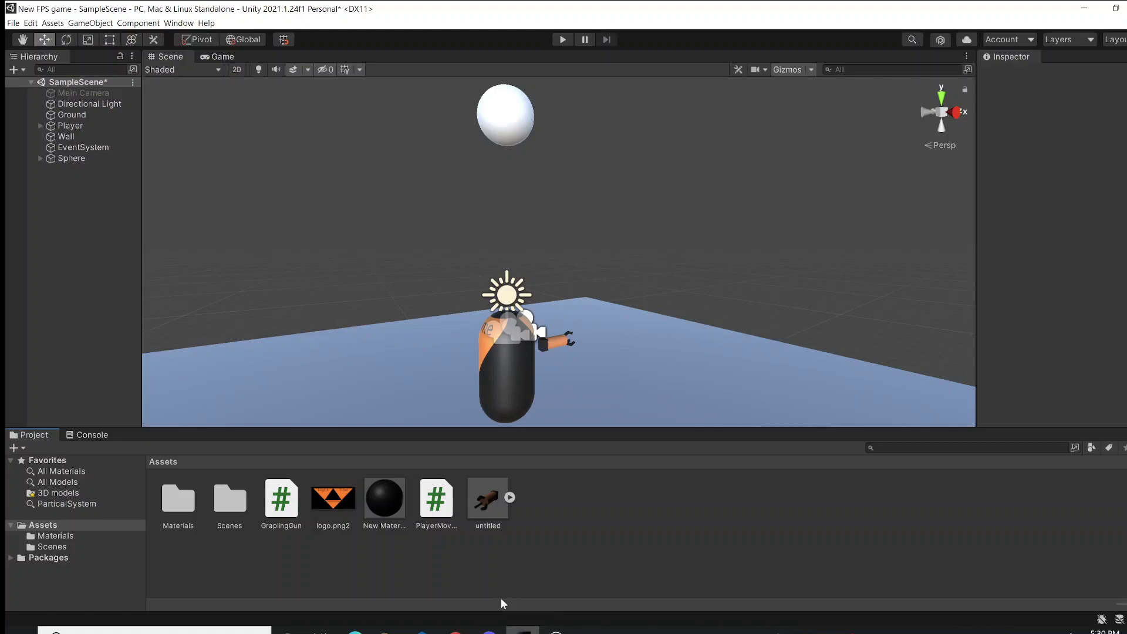
Step: Switch to Chrome and look through the Google results for "crosshairs transparent background"
{"action": "left_click", "coordinate": [455, 630]}
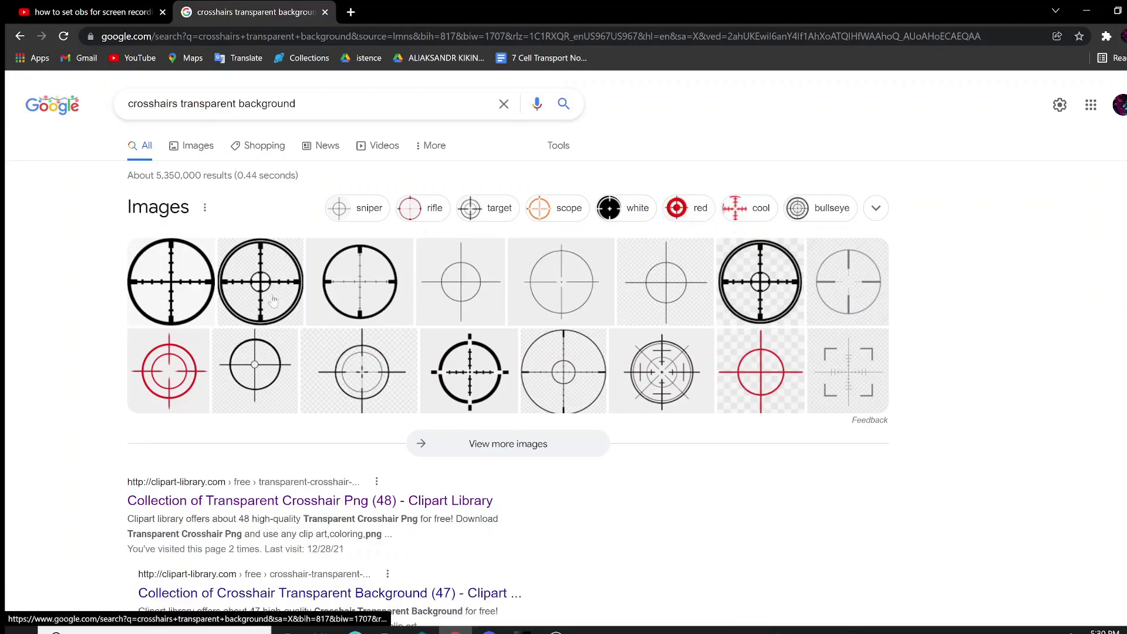
{"action": "scroll", "coordinate": [303, 338], "scroll_direction": "down", "scroll_amount": 3}
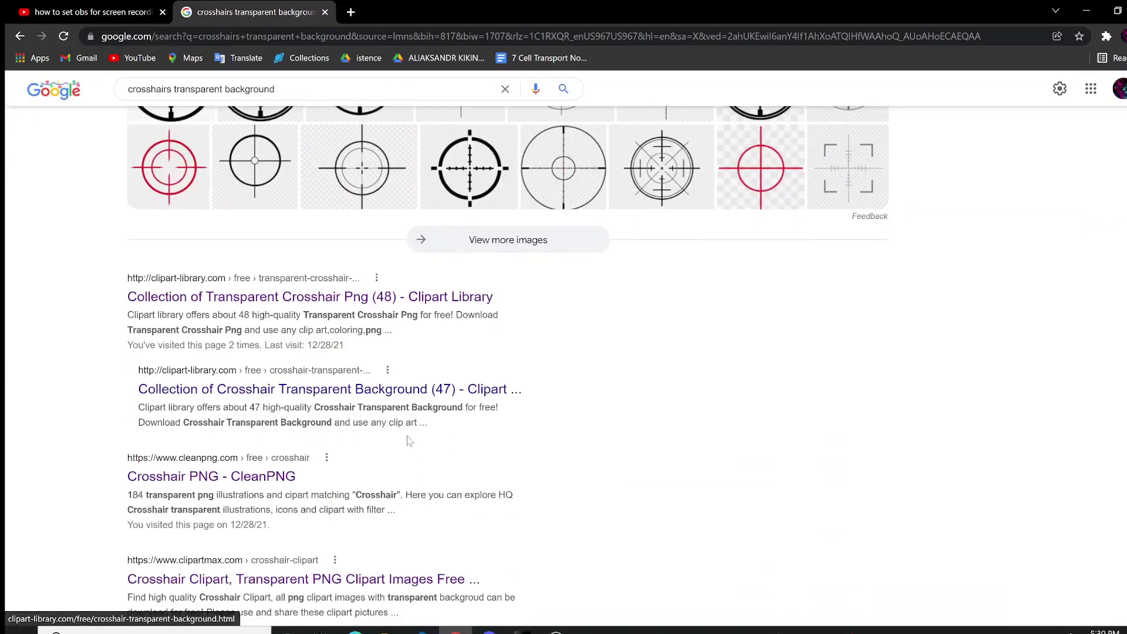
{"action": "scroll", "coordinate": [302, 338], "scroll_direction": "up", "scroll_amount": 3}
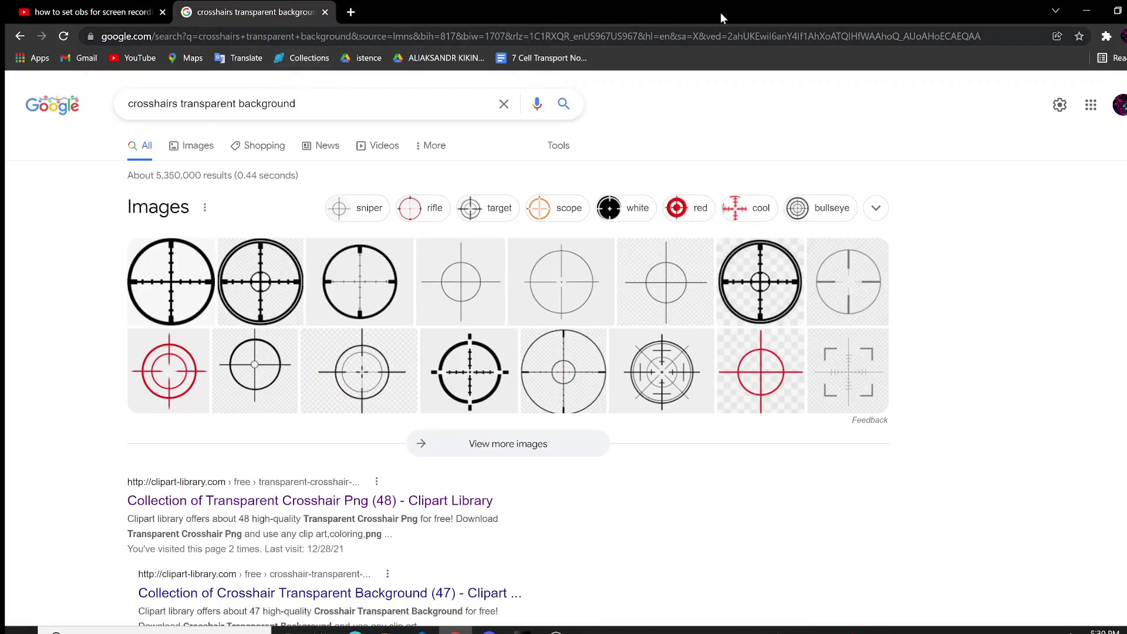
{"action": "left_click", "coordinate": [1090, 11]}
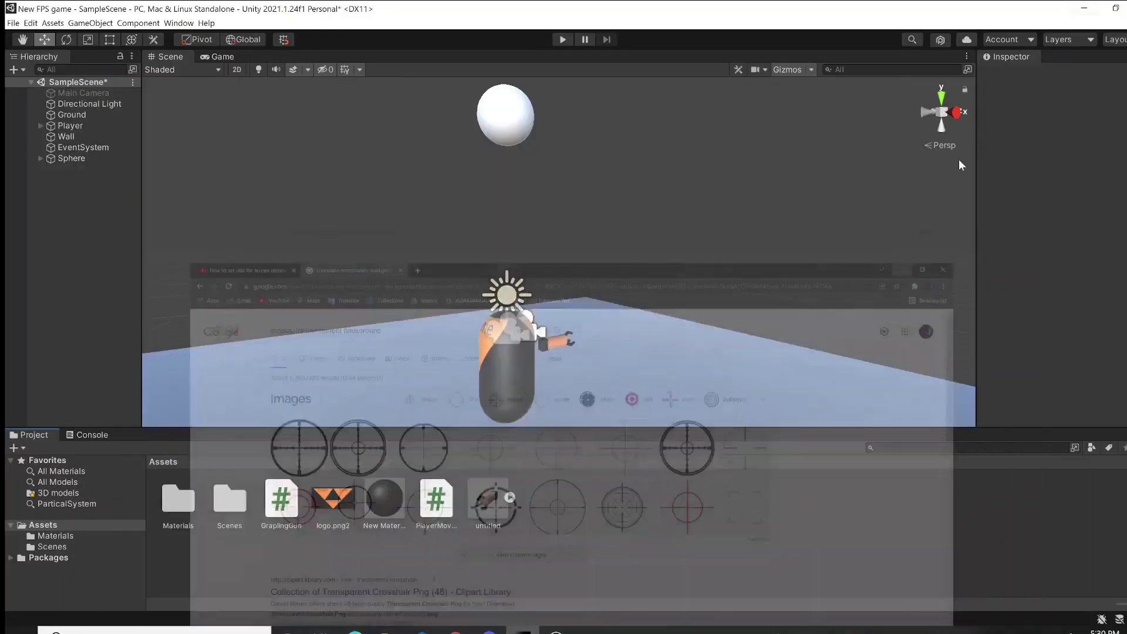
Step: Switch to Discord, open the shared Google Drive crosshair link in the general channel, download the PNG, and return to Unity
{"action": "left_click", "coordinate": [489, 629]}
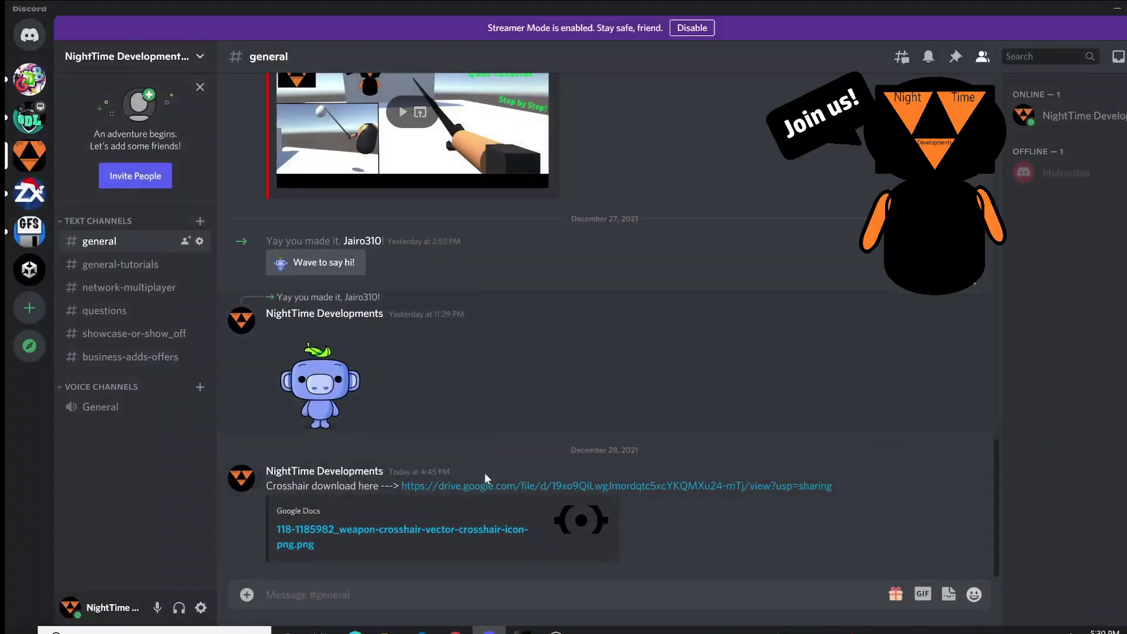
{"action": "left_click", "coordinate": [464, 528]}
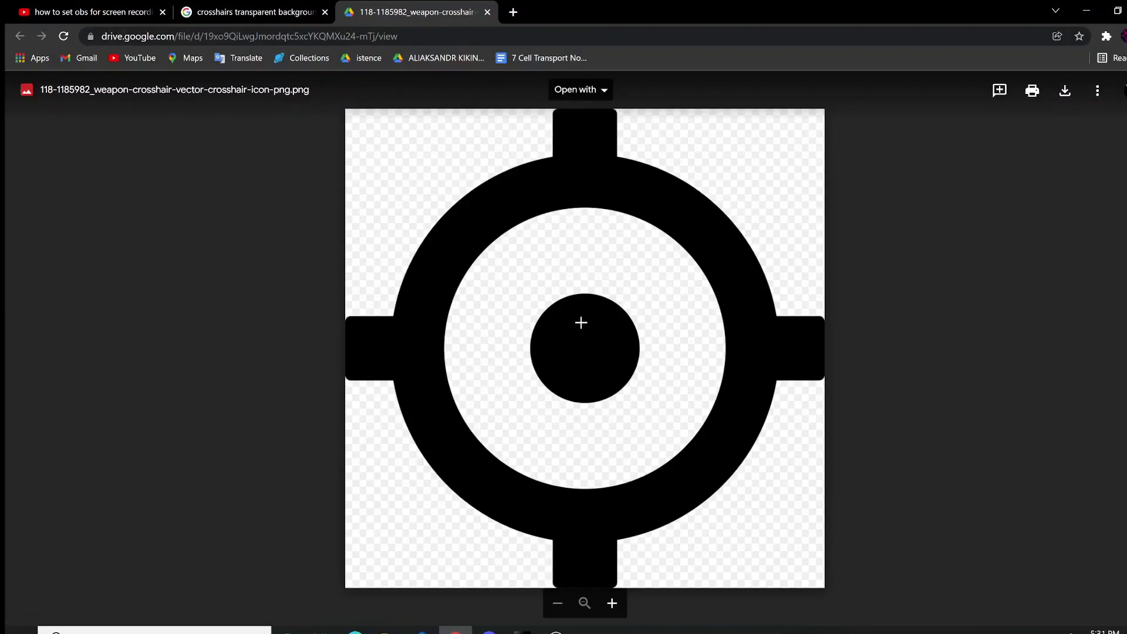
{"action": "left_click", "coordinate": [1065, 93]}
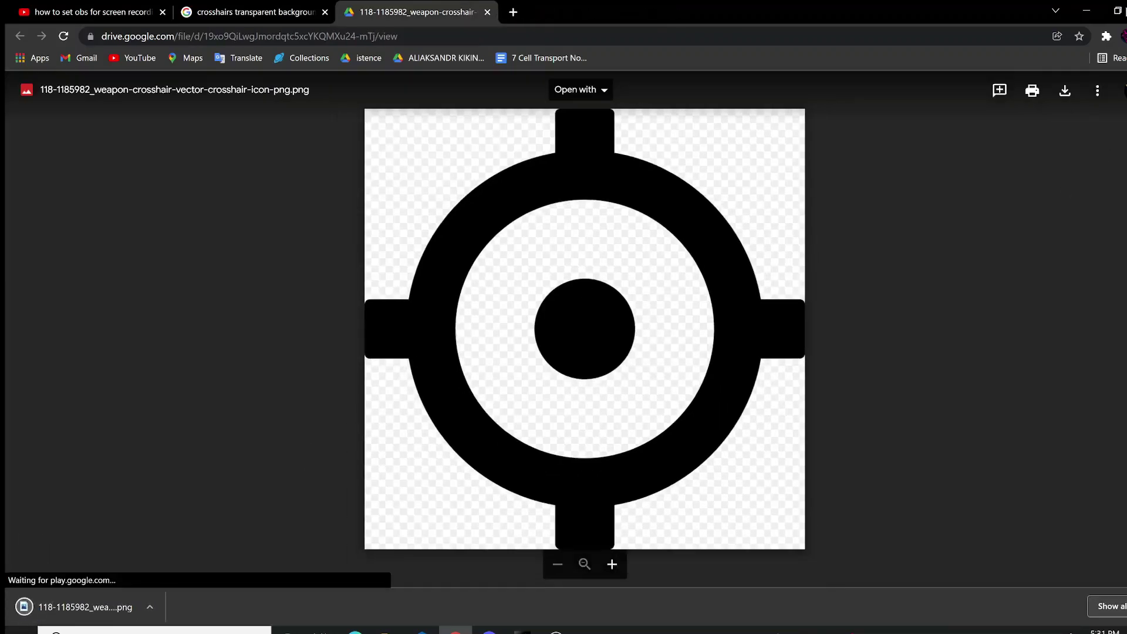
{"action": "left_click", "coordinate": [1086, 10]}
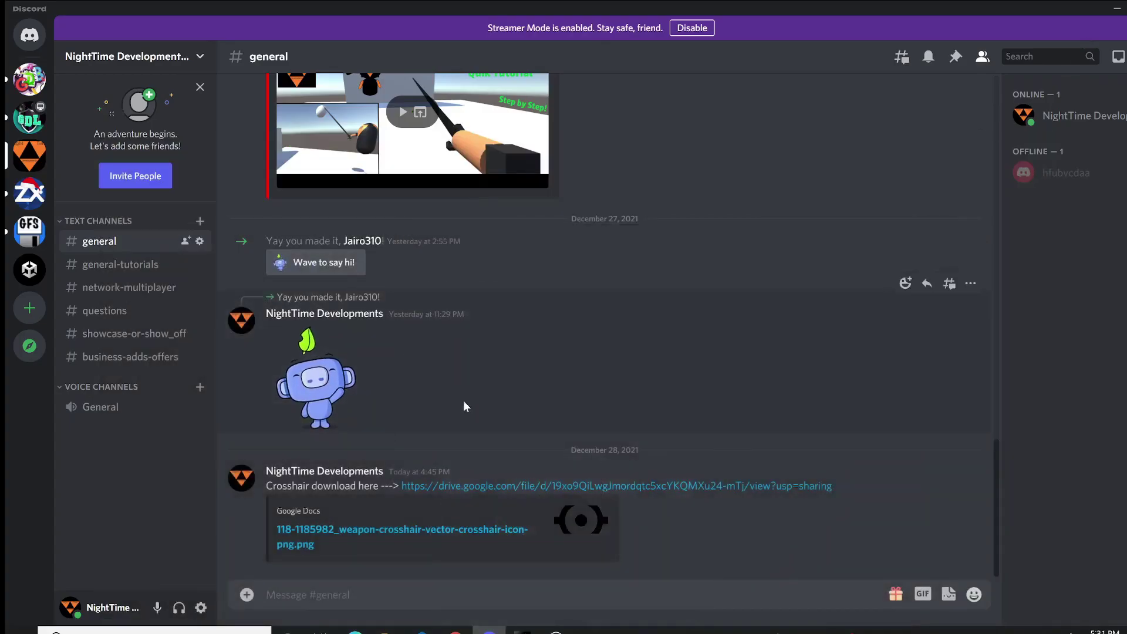
{"action": "left_click", "coordinate": [1118, 8]}
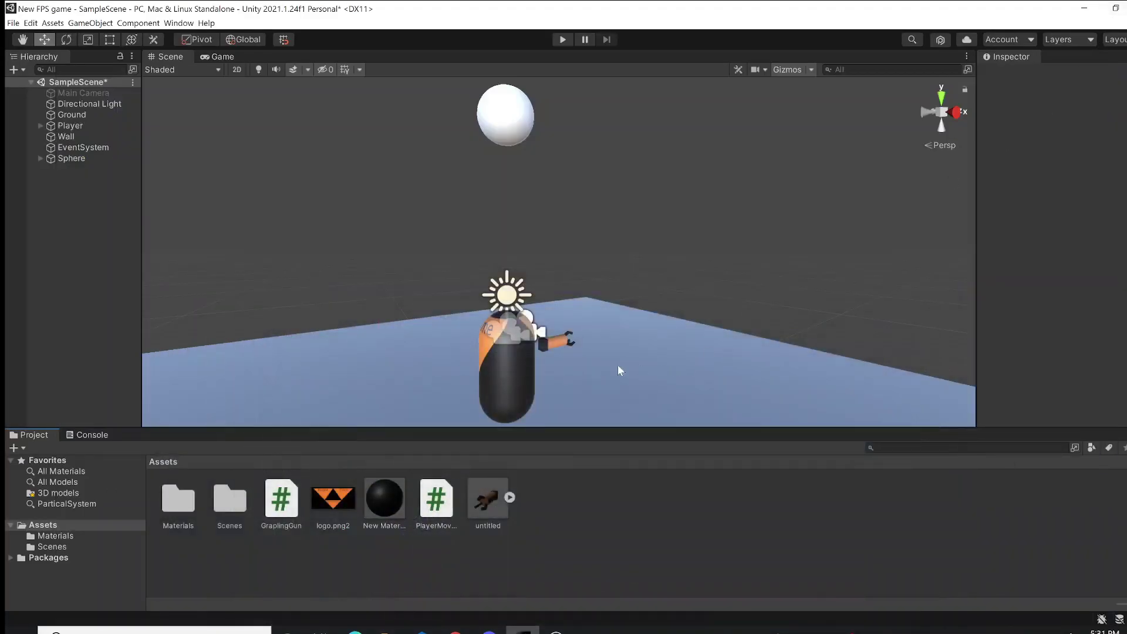
{"action": "right_click_drag", "start_coordinate": [638, 286], "coordinate": [466, 320]}
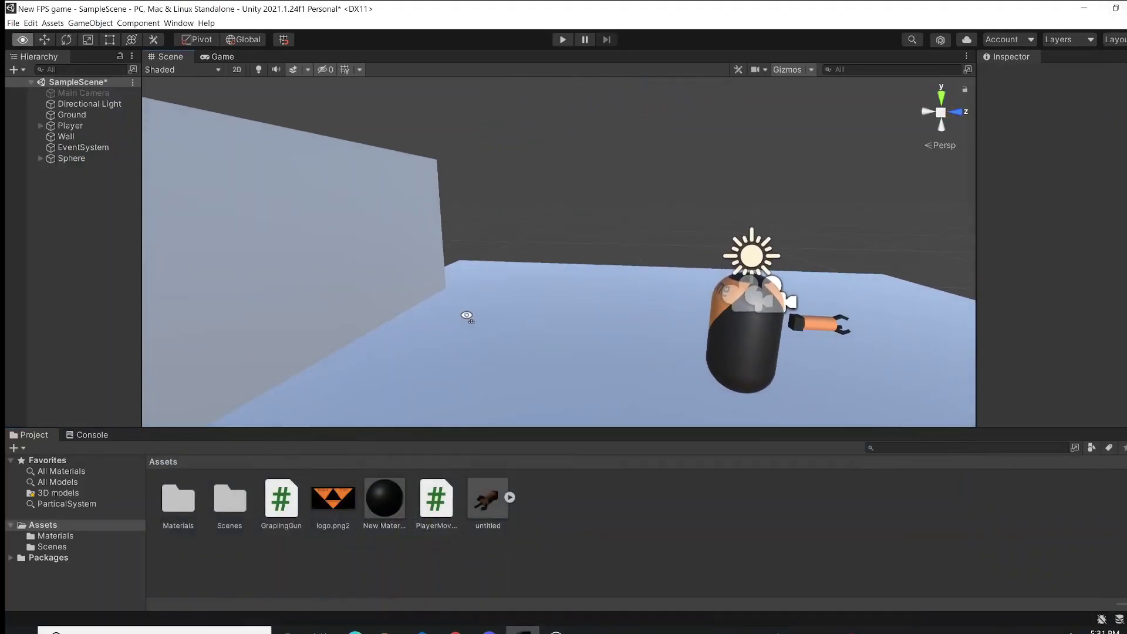
{"action": "right_click_drag", "start_coordinate": [716, 189], "coordinate": [657, 178]}
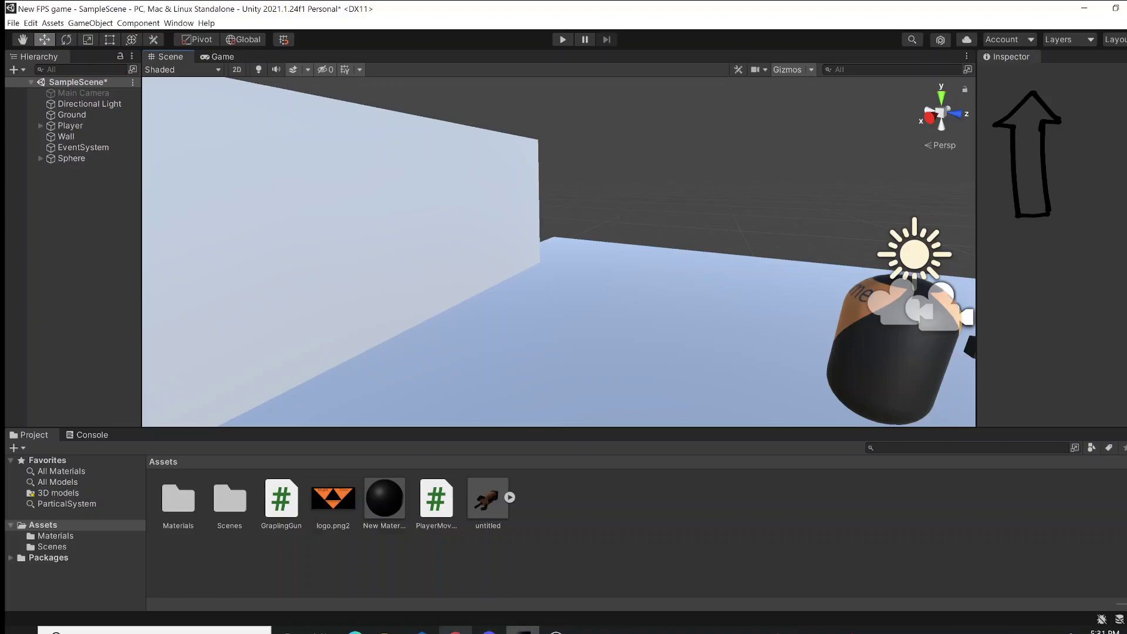
{"action": "left_click", "coordinate": [387, 631]}
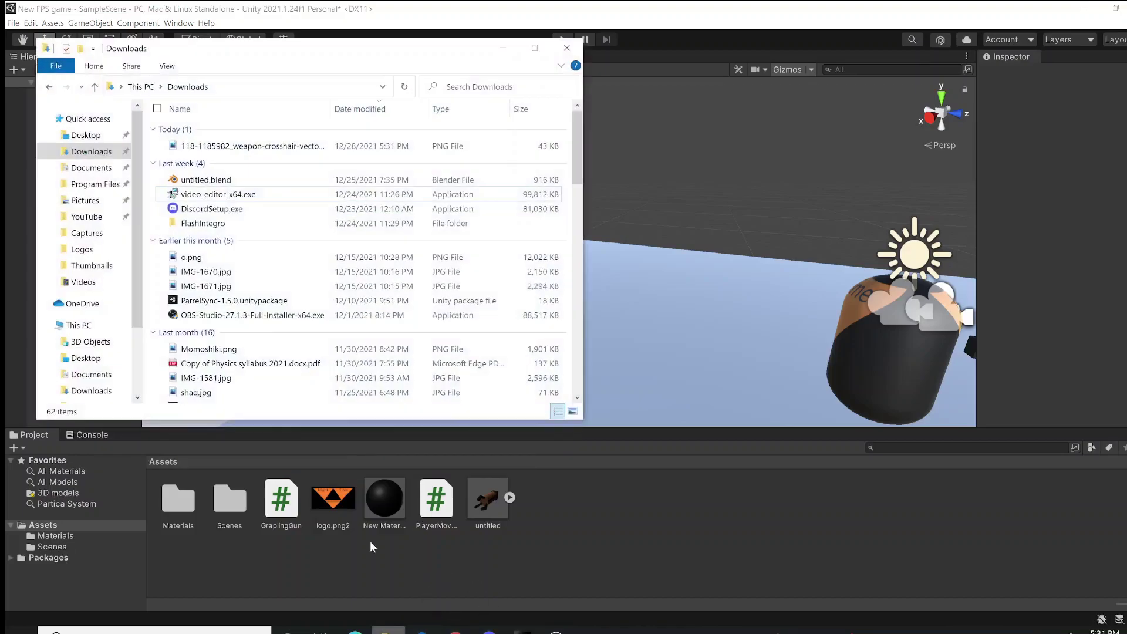
{"action": "left_click_drag", "start_coordinate": [192, 151], "coordinate": [668, 546]}
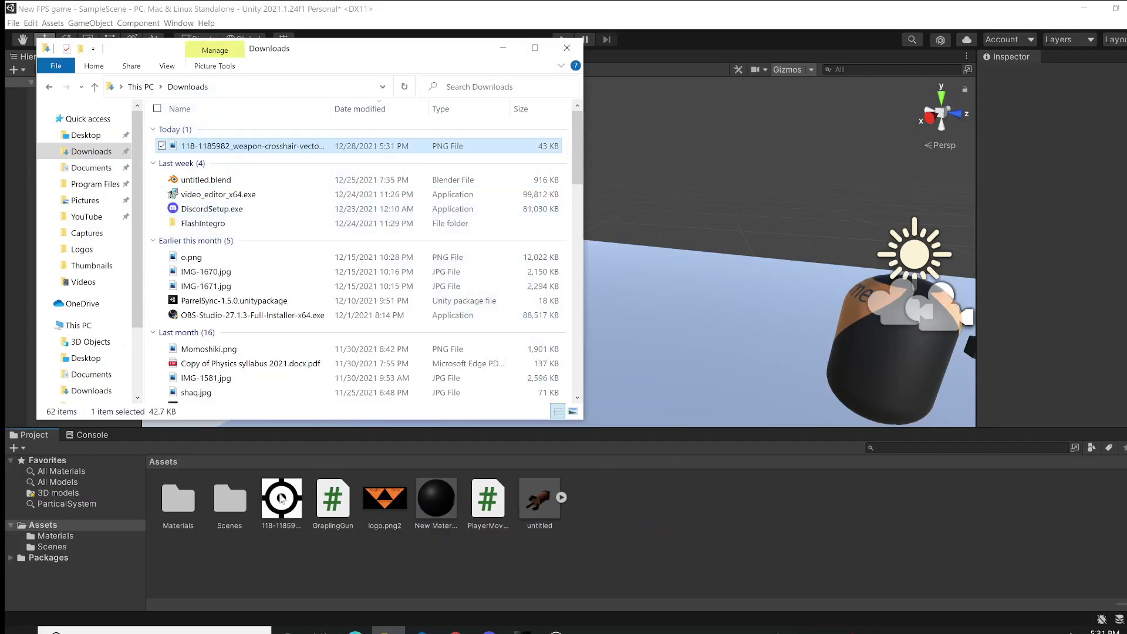
{"action": "left_click", "coordinate": [503, 47]}
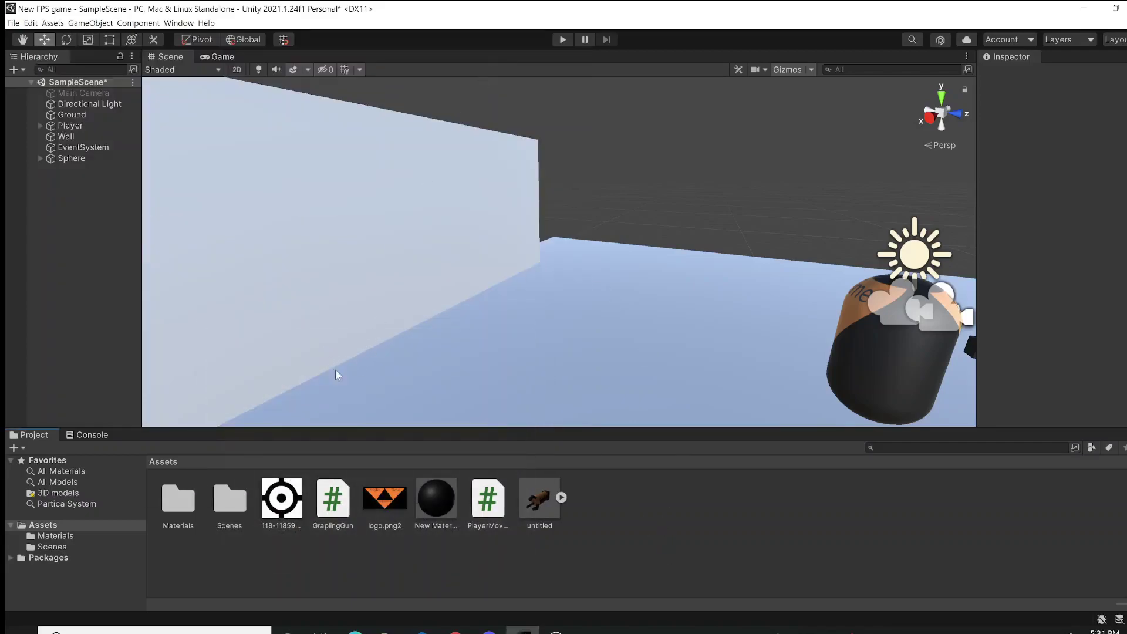
Step: Add a UI Canvas as a child of the Player's Camera
{"action": "left_click_drag", "start_coordinate": [398, 240], "coordinate": [417, 255], "text": "alt"}
{"action": "left_click", "coordinate": [41, 126]}
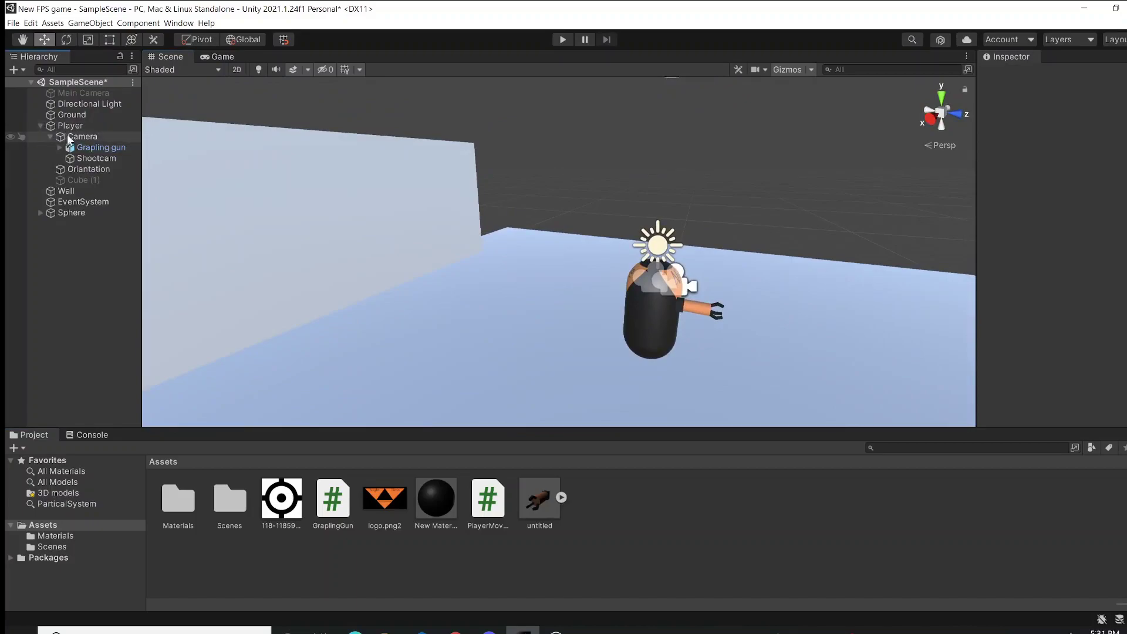
{"action": "right_click", "coordinate": [69, 139]}
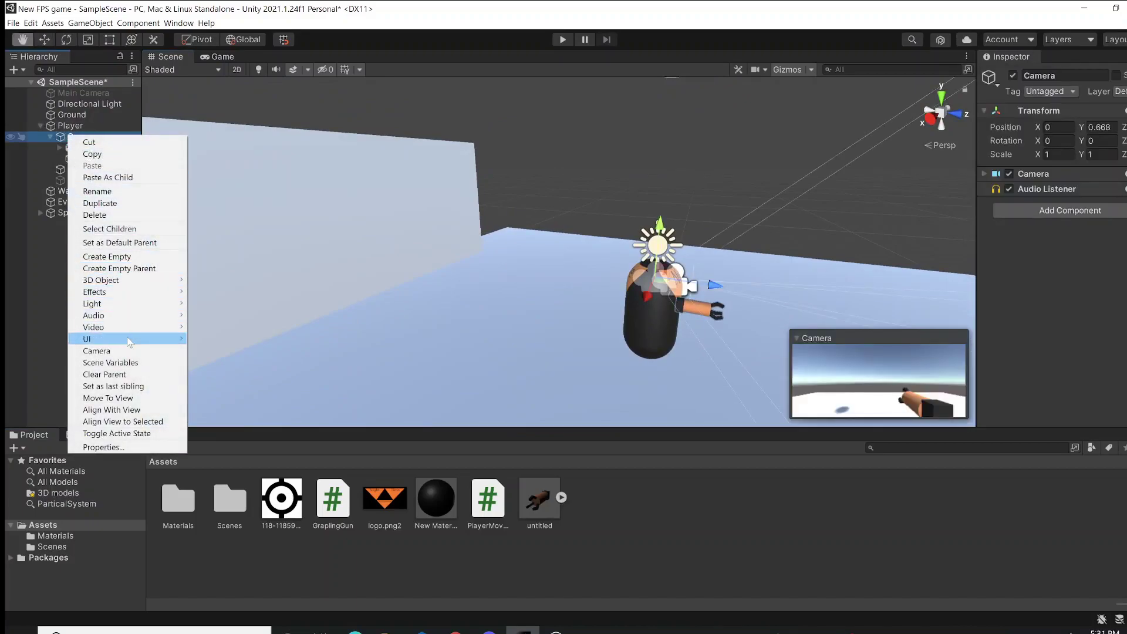
{"action": "mouse_move", "coordinate": [129, 341]}
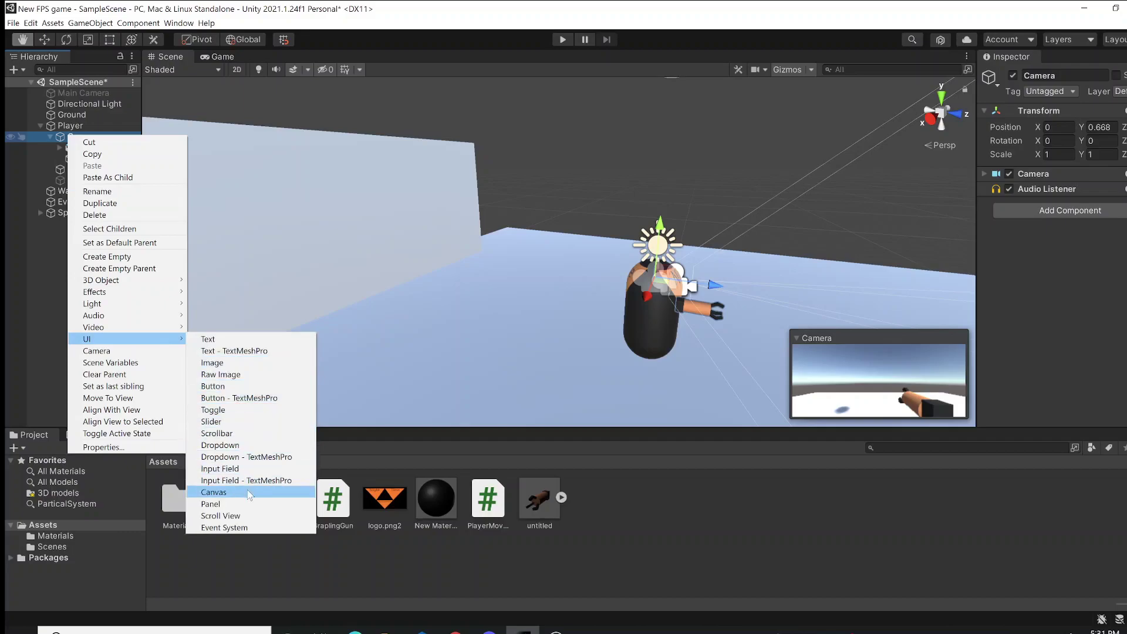
{"action": "left_click", "coordinate": [213, 492]}
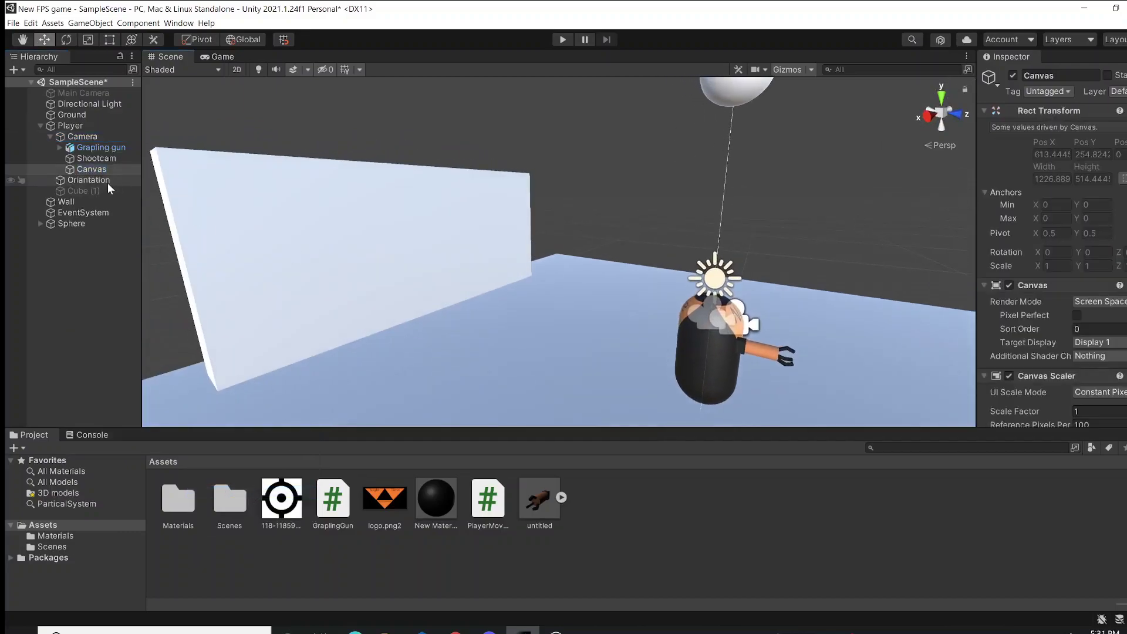
Step: Rename the new Canvas under the Camera as Crasshair
{"action": "right_click", "coordinate": [101, 170]}
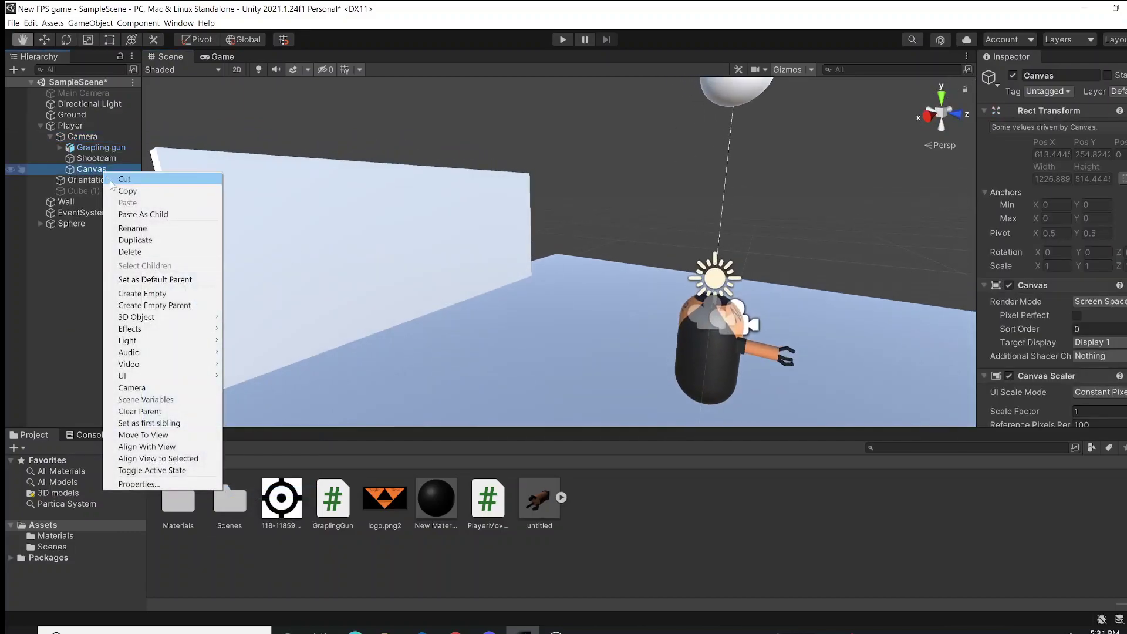
{"action": "left_click", "coordinate": [131, 228]}
{"action": "type", "text": "C"}
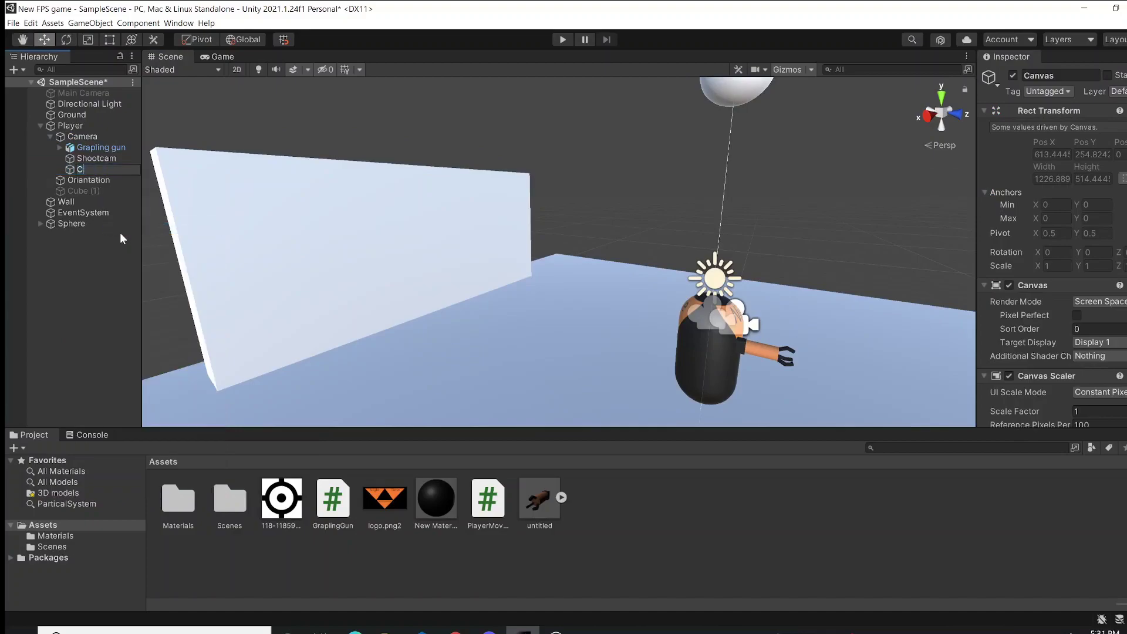
{"action": "type", "text": "rasshair"}
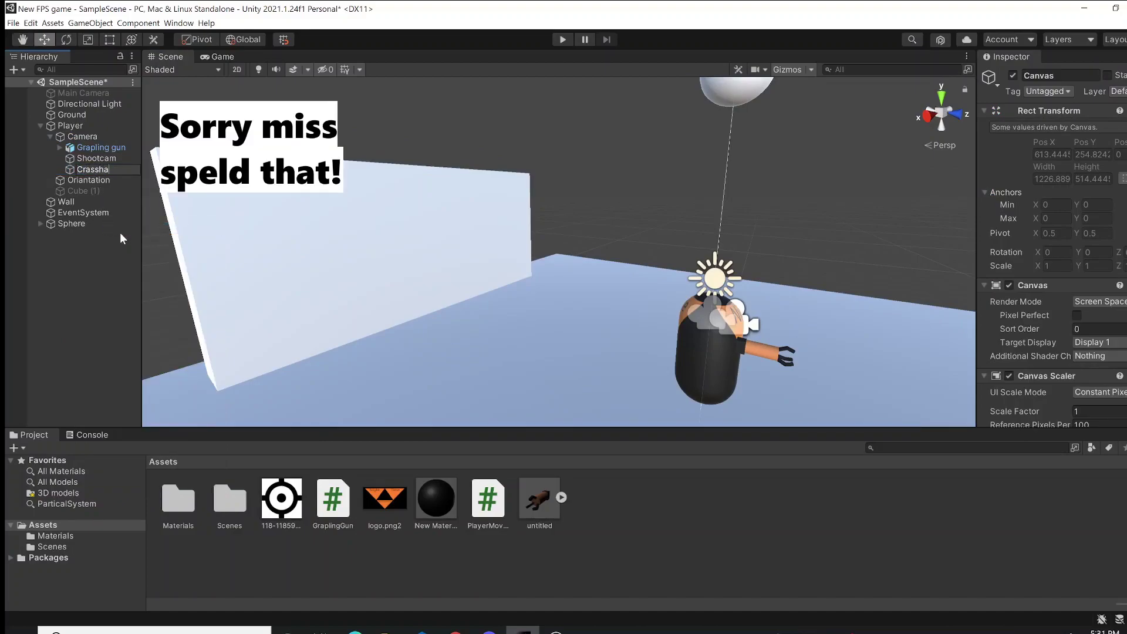
{"action": "key", "text": "Return"}
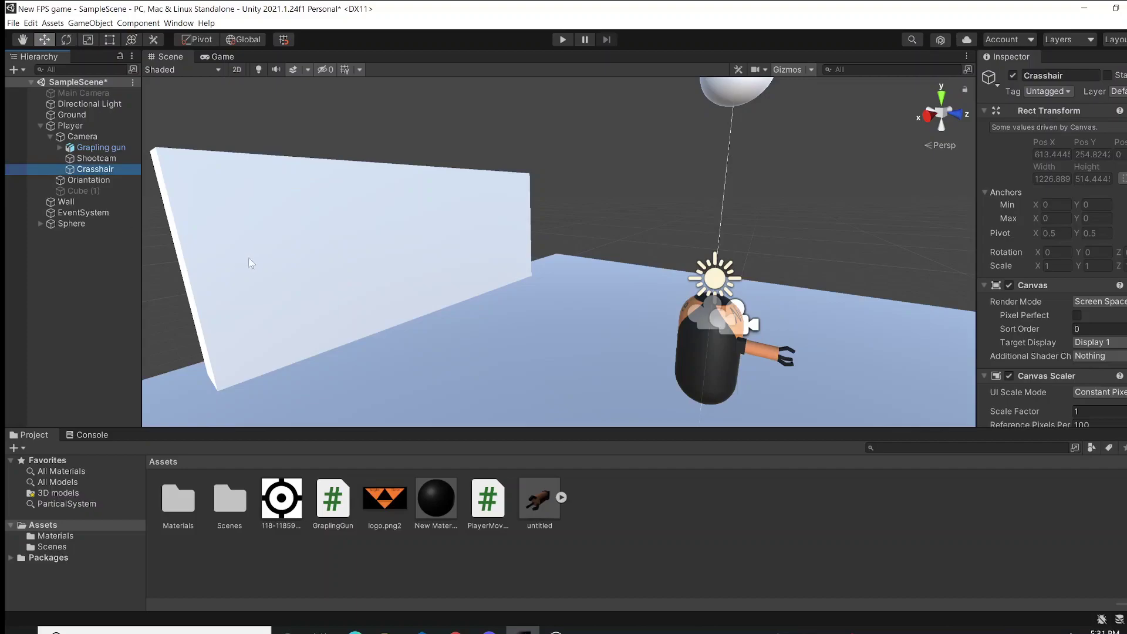
Step: Add a UI Raw Image as a child of the Crasshair canvas, keeping the default name RawImage
{"action": "left_click_drag", "start_coordinate": [248, 257], "coordinate": [584, 219], "text": "alt"}
{"action": "key", "text": "f"}
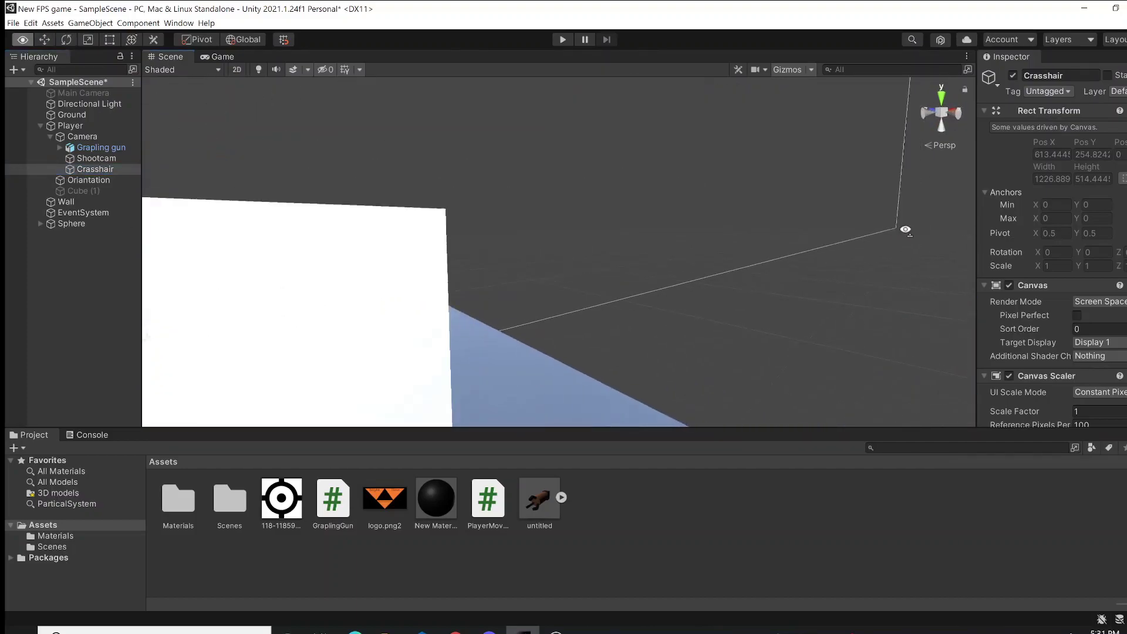
{"action": "left_click_drag", "start_coordinate": [814, 79], "coordinate": [448, 247], "text": "alt"}
{"action": "scroll", "coordinate": [297, 244], "scroll_direction": "up", "scroll_amount": 5}
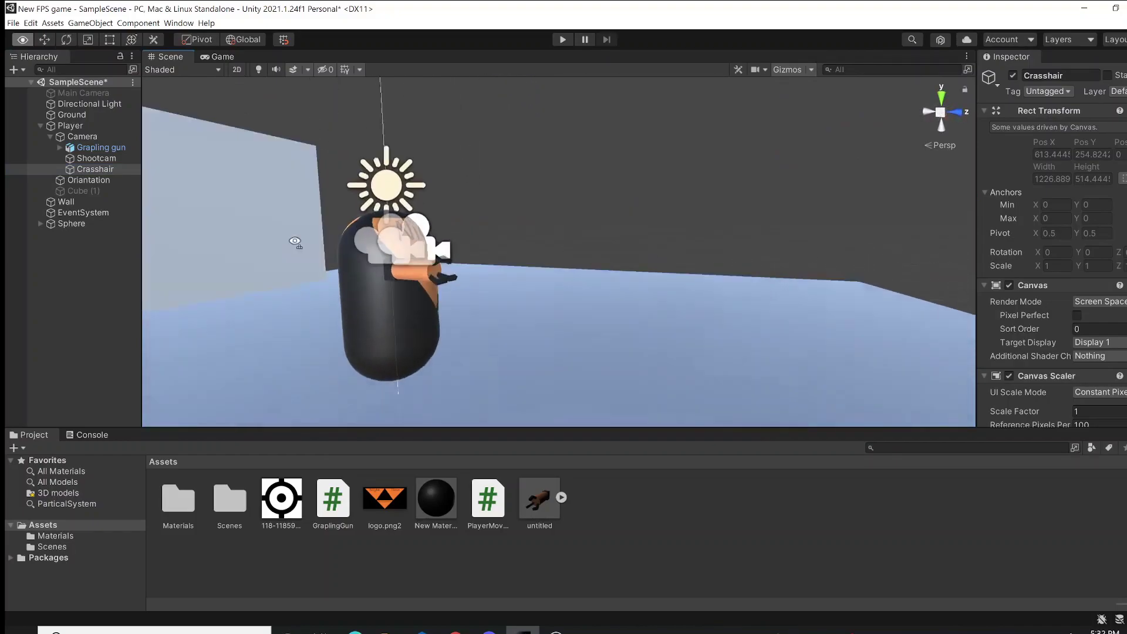
{"action": "right_click", "coordinate": [99, 171]}
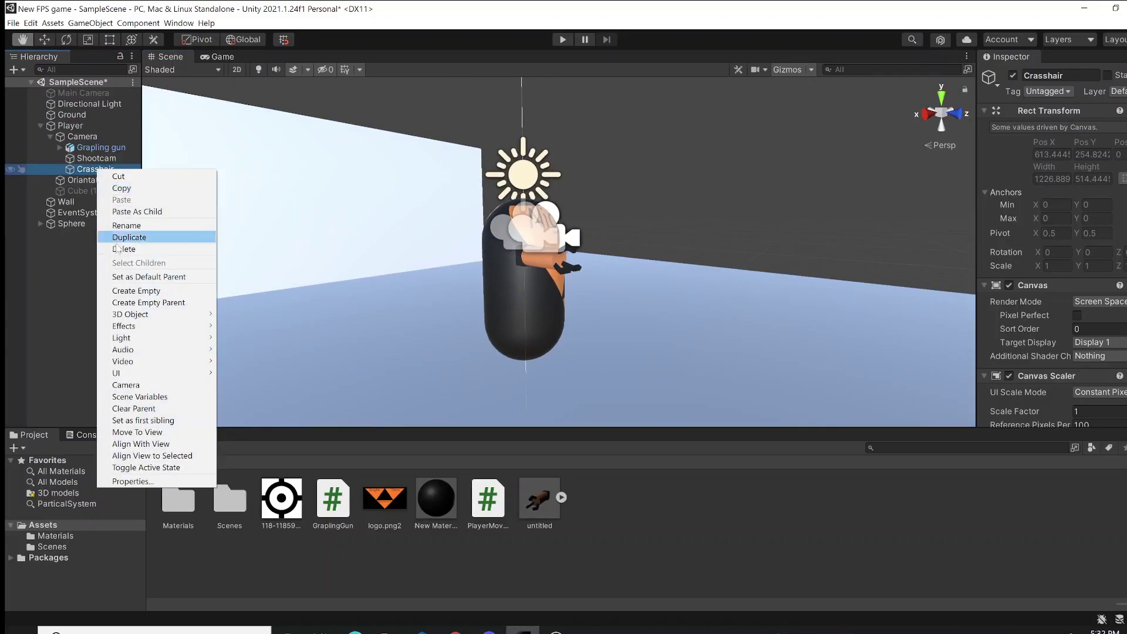
{"action": "mouse_move", "coordinate": [156, 376]}
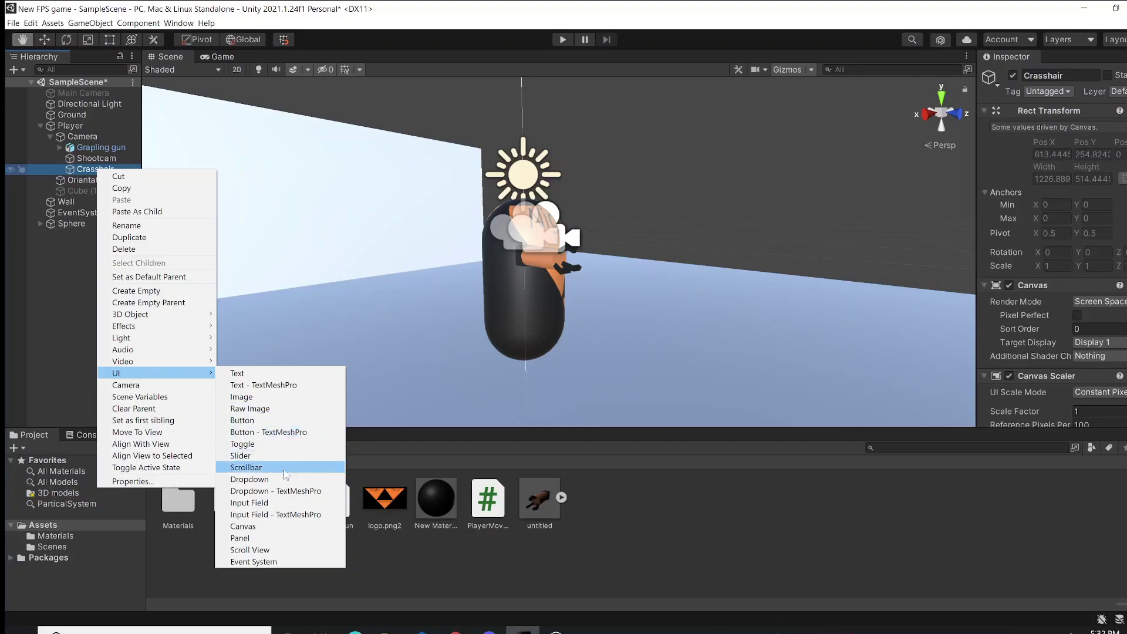
{"action": "left_click", "coordinate": [273, 409]}
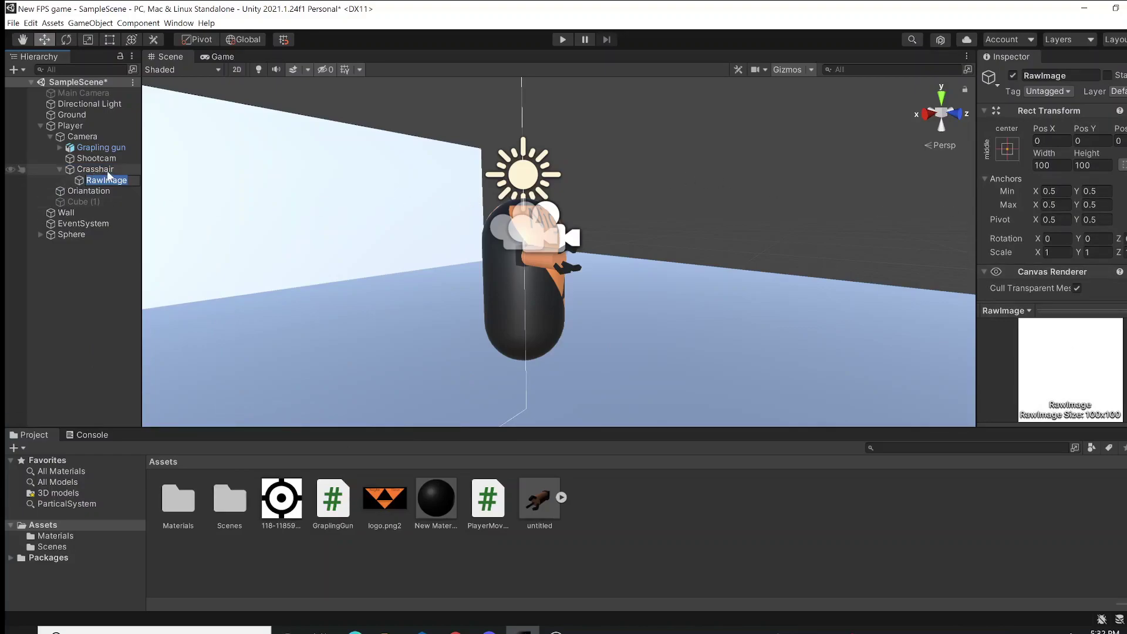
{"action": "key", "text": "Return"}
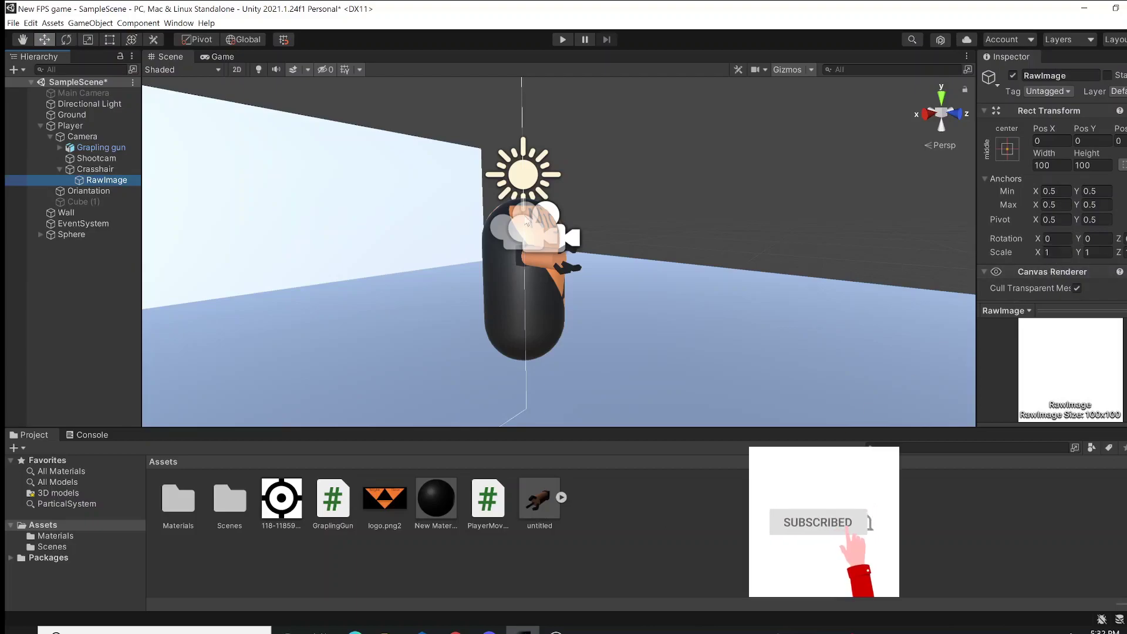
Step: Assign the imported crosshair image from Assets as the Texture of the RawImage
{"action": "left_click", "coordinate": [120, 180]}
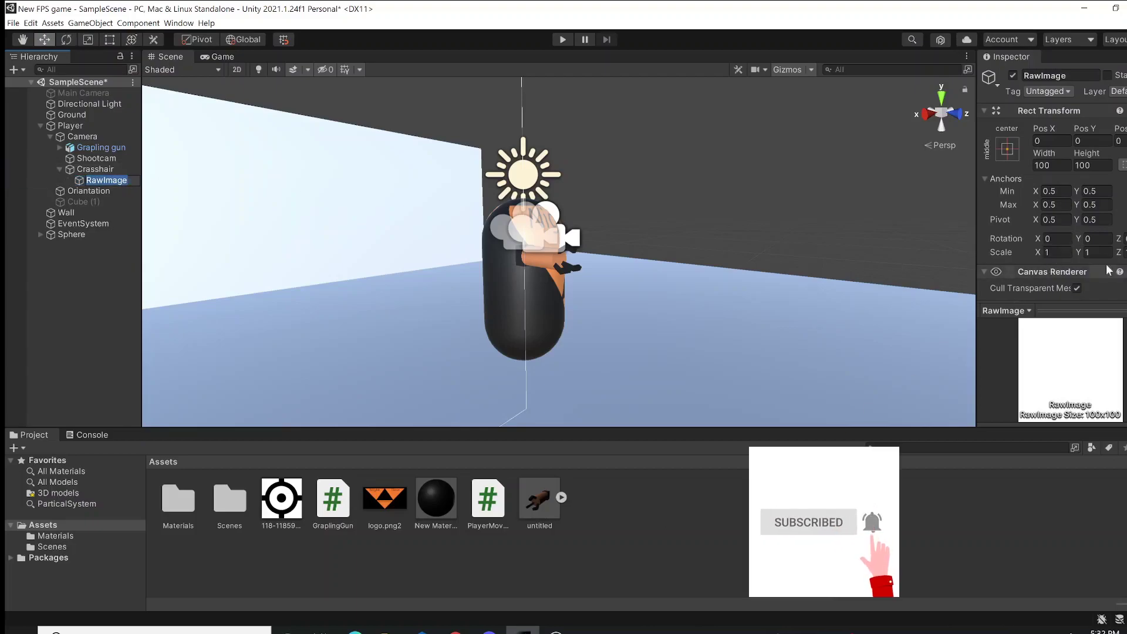
{"action": "scroll", "coordinate": [1056, 234], "scroll_direction": "down", "scroll_amount": 5}
{"action": "scroll", "coordinate": [1056, 231], "scroll_direction": "up", "scroll_amount": 3}
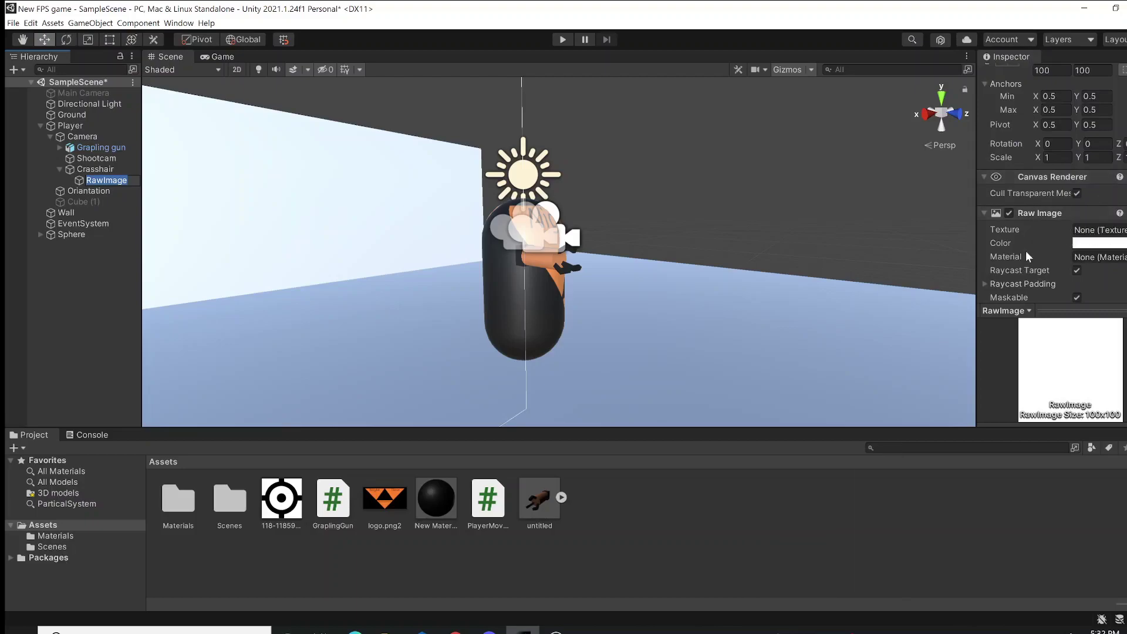
{"action": "left_click", "coordinate": [292, 509]}
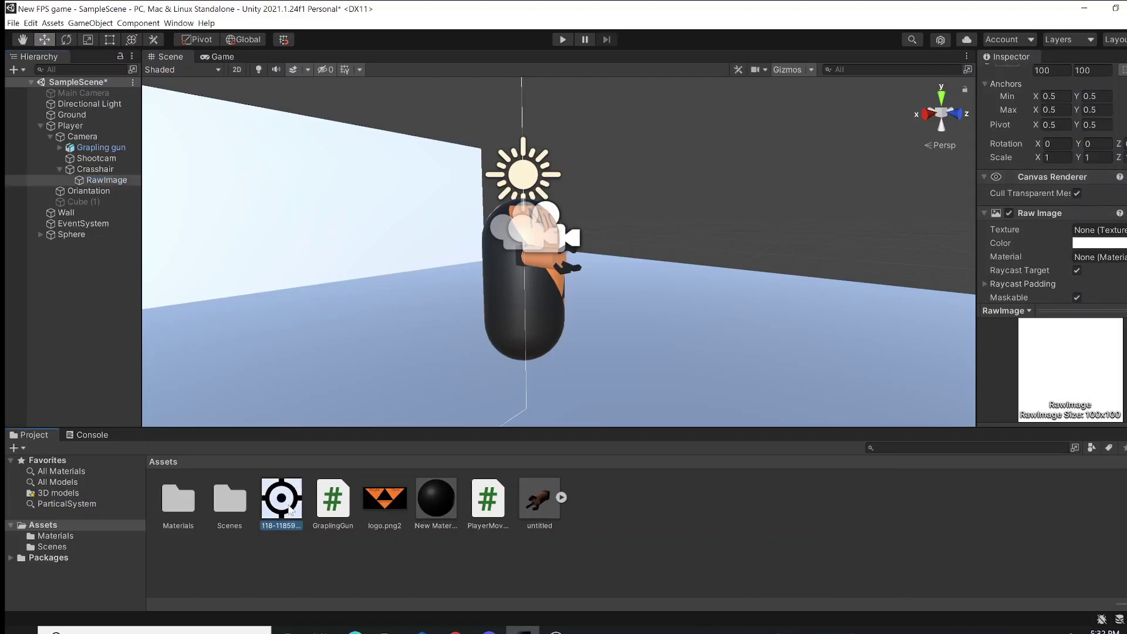
{"action": "left_click_drag", "start_coordinate": [292, 511], "coordinate": [1111, 421]}
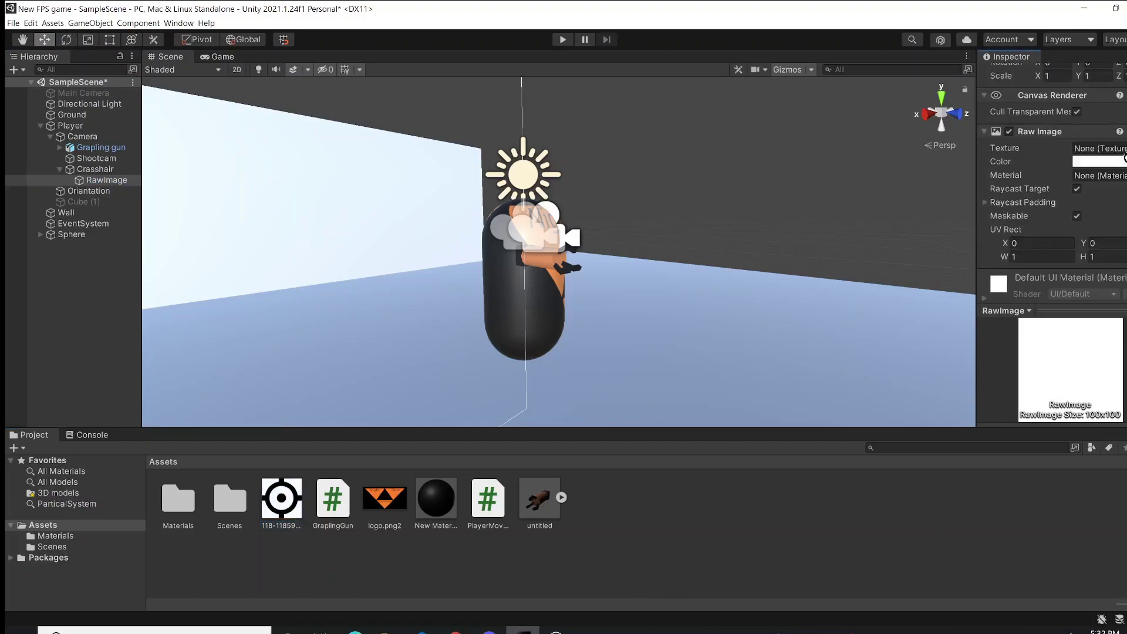
{"action": "left_click_drag", "start_coordinate": [1124, 157], "coordinate": [1109, 150]}
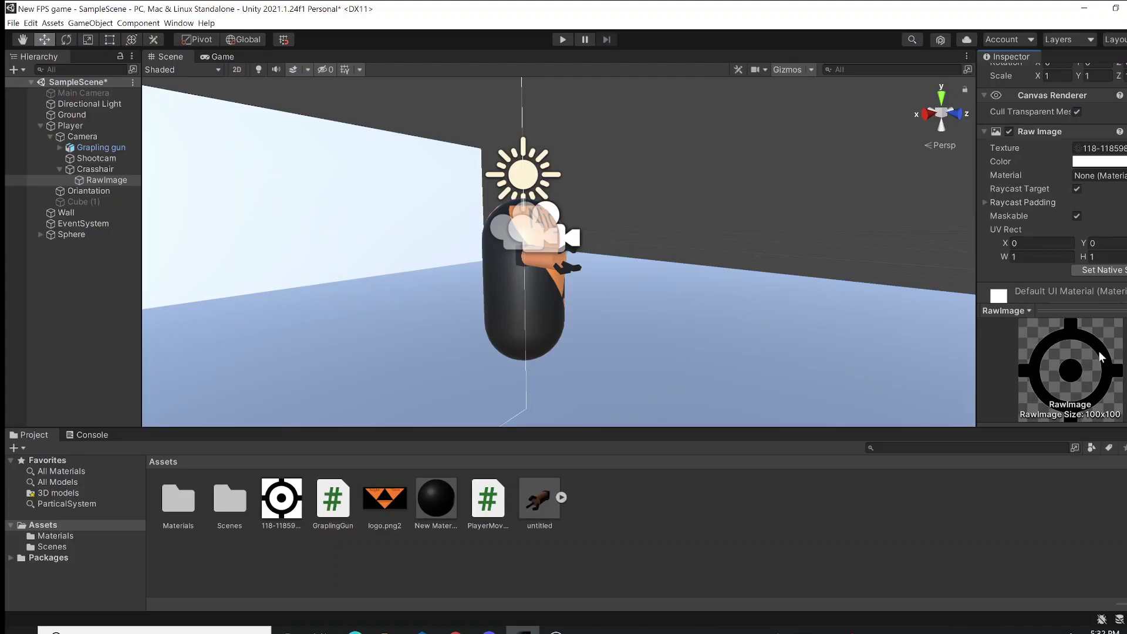
Step: Show the Game view to check how the crosshair looks from the player's camera
{"action": "scroll", "coordinate": [742, 235], "scroll_direction": "down", "scroll_amount": 5}
{"action": "left_click_drag", "start_coordinate": [821, 234], "coordinate": [781, 253], "text": "alt"}
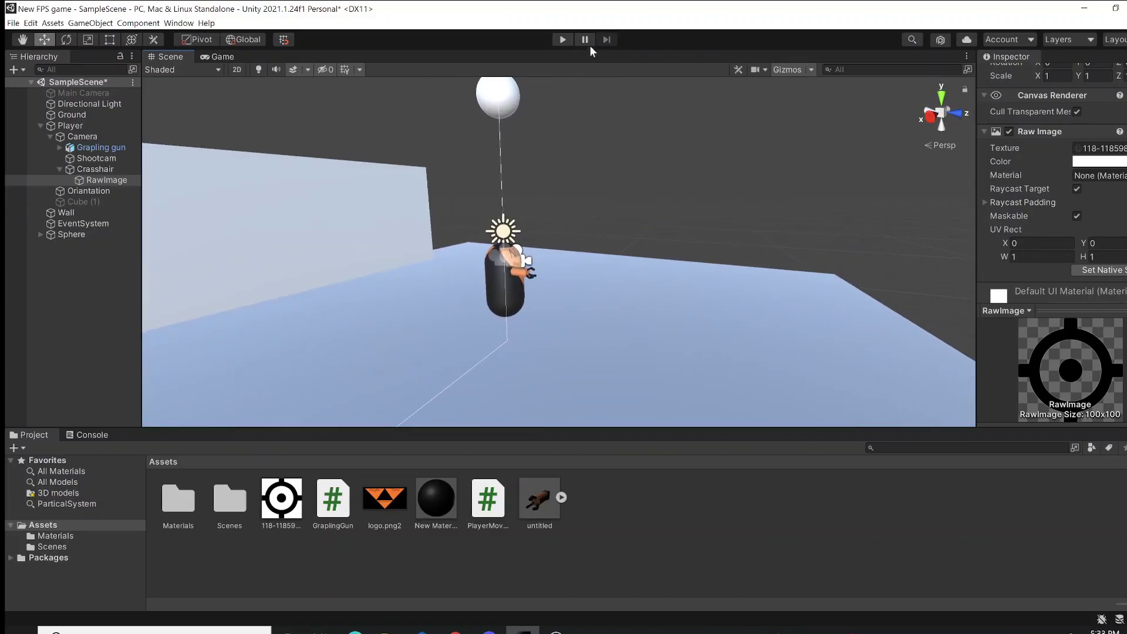
{"action": "left_click", "coordinate": [218, 57]}
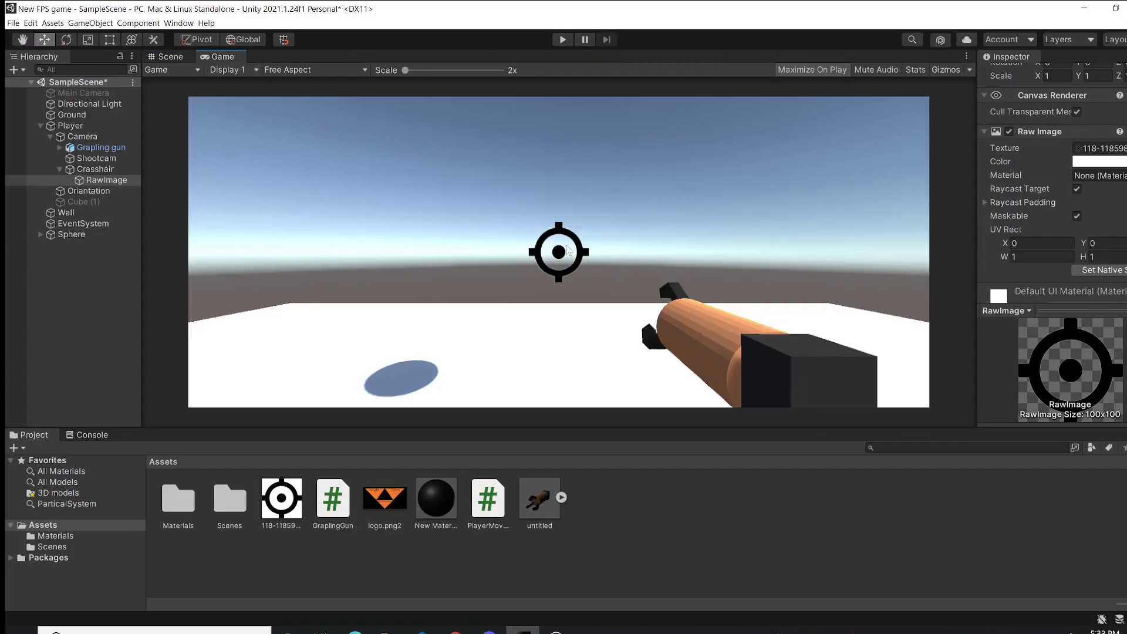
Step: Resize the crosshair RawImage to a width of 50 and a height of 50 in its Rect Transform
{"action": "scroll", "coordinate": [1025, 235], "scroll_direction": "up", "scroll_amount": 5}
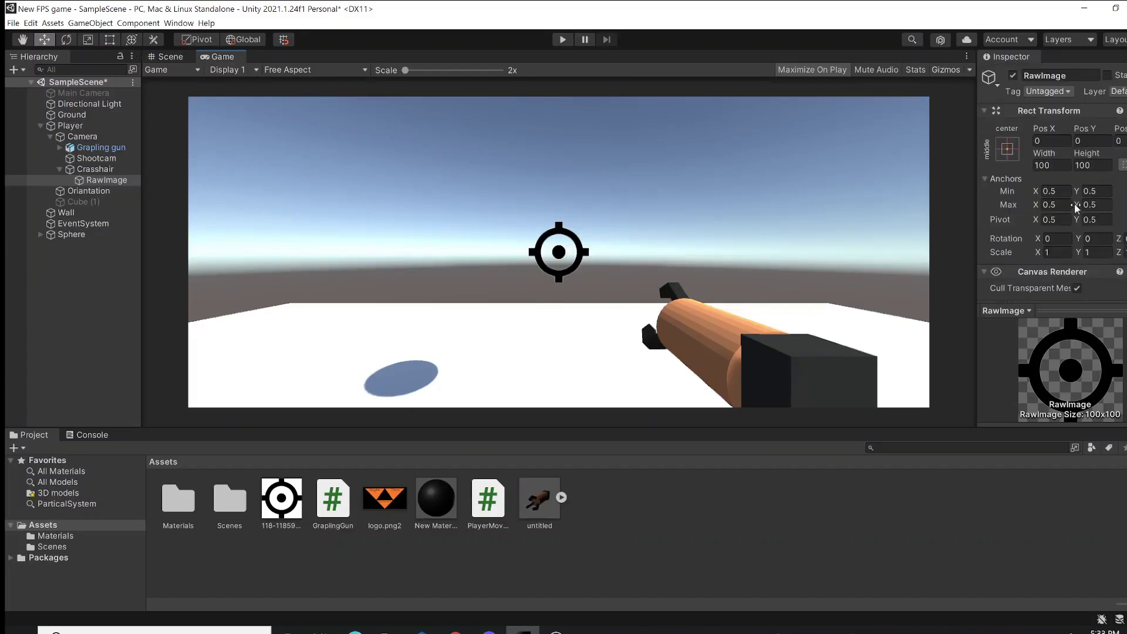
{"action": "left_click", "coordinate": [1059, 164]}
{"action": "type", "text": "50"}
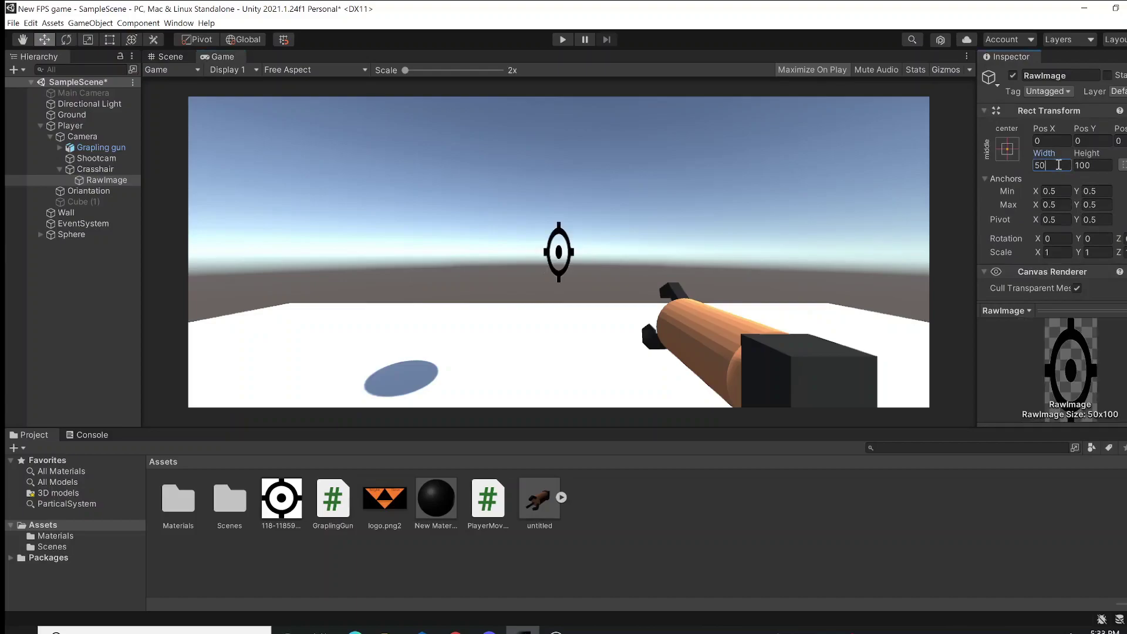
{"action": "left_click", "coordinate": [1093, 163]}
{"action": "type", "text": "50"}
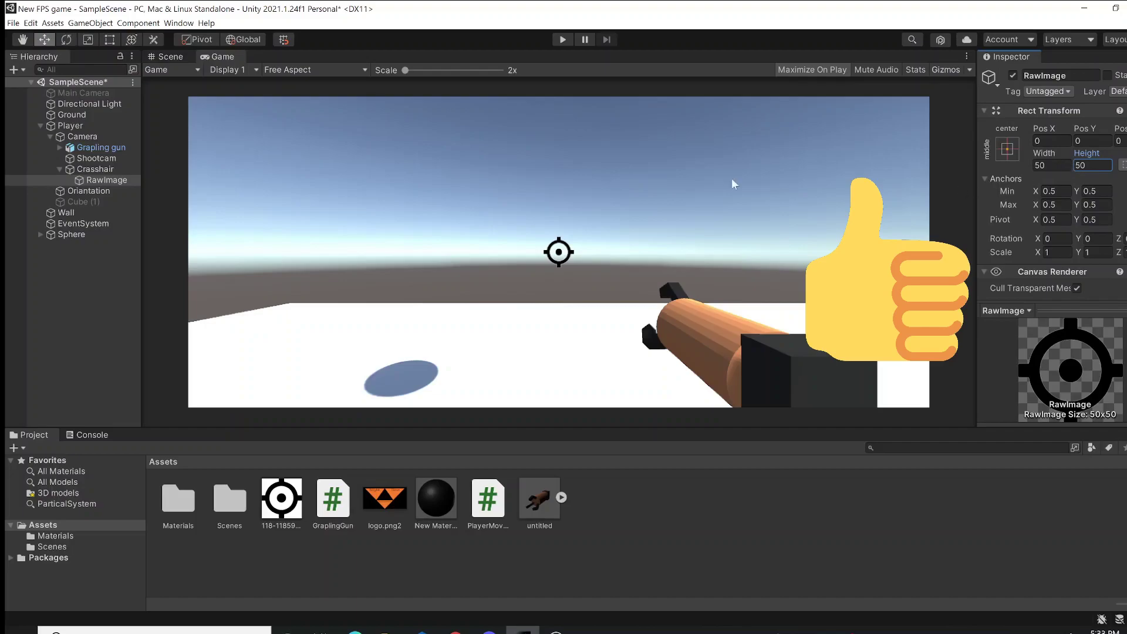
Step: Return to the Scene view and play-test the game, moving the player forward to check the crosshair, and stop play mode
{"action": "left_click", "coordinate": [168, 57]}
{"action": "left_click", "coordinate": [567, 41]}
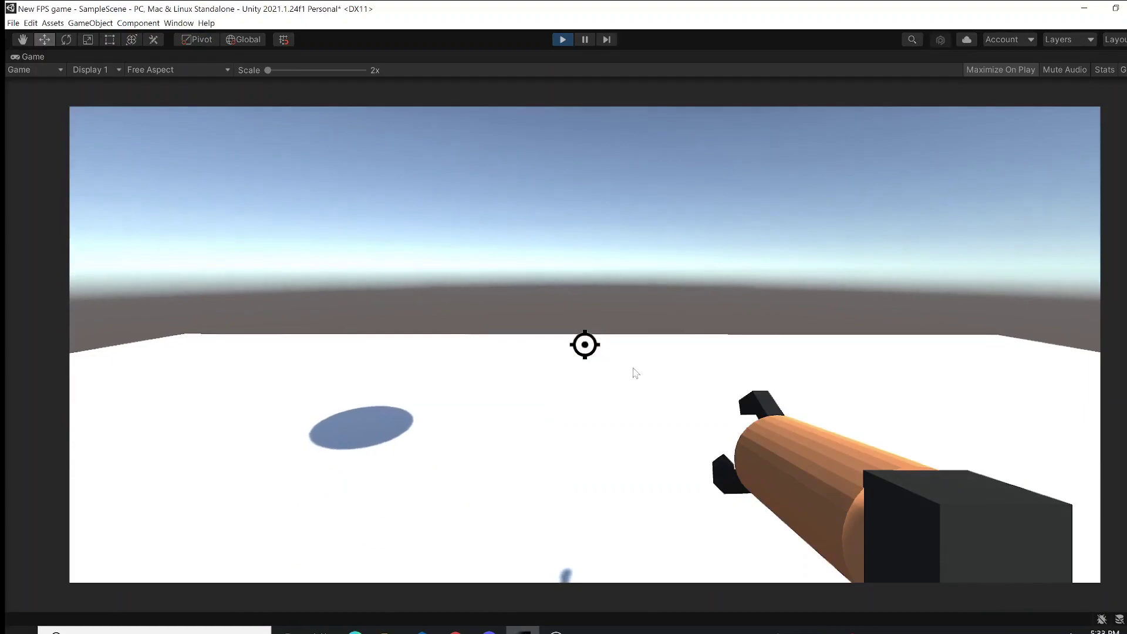
{"action": "key", "text": "w"}
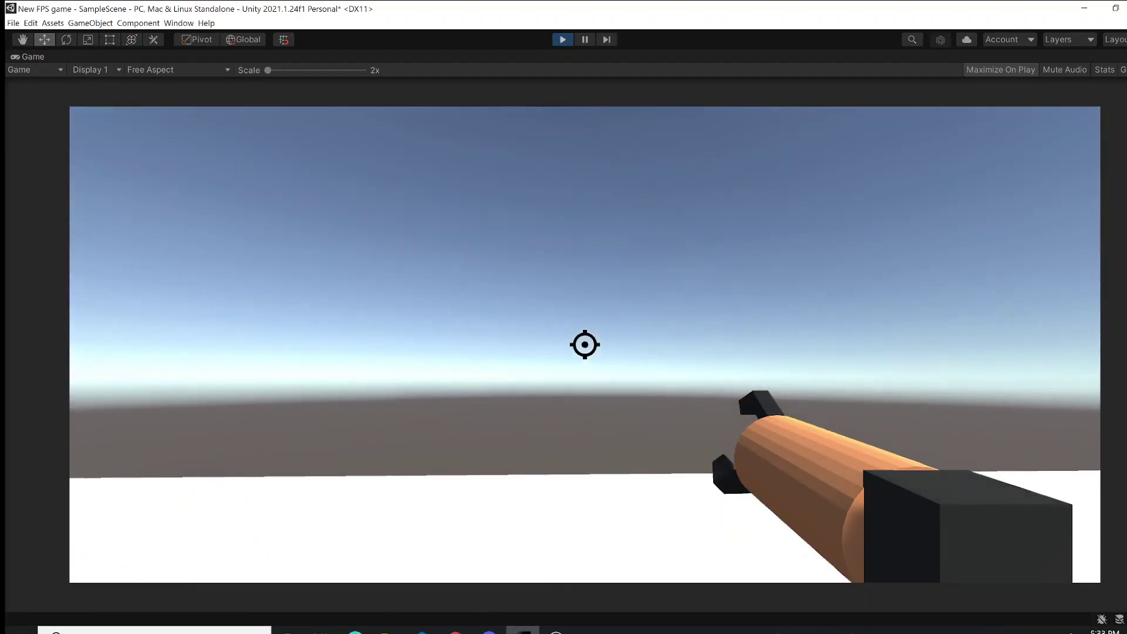
{"action": "left_click", "coordinate": [563, 39]}
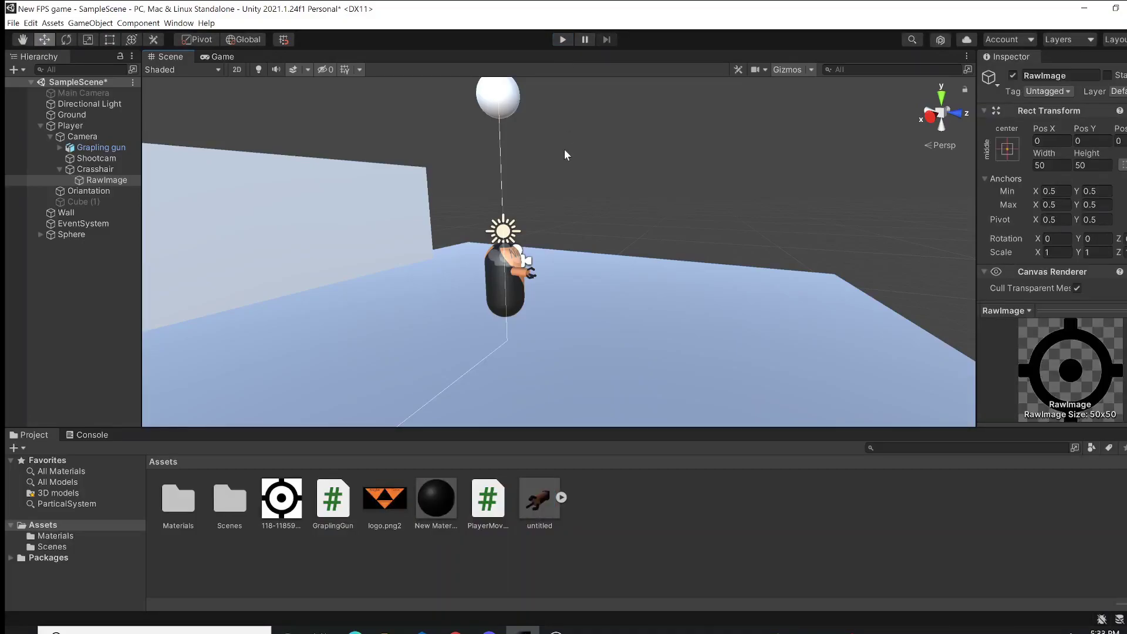